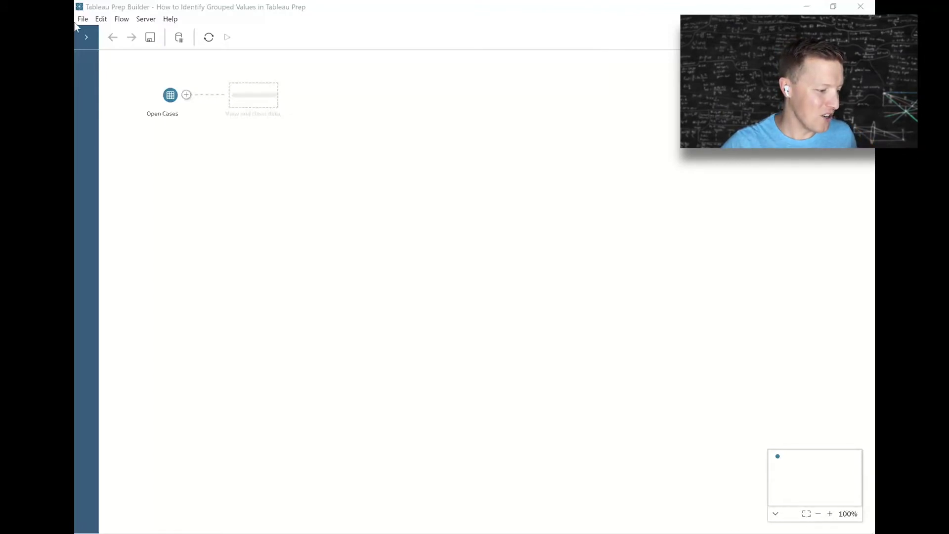
Add a Clean 1 step after Open Cases and mark the misspelled Belleview city value.
left_click(240, 99)
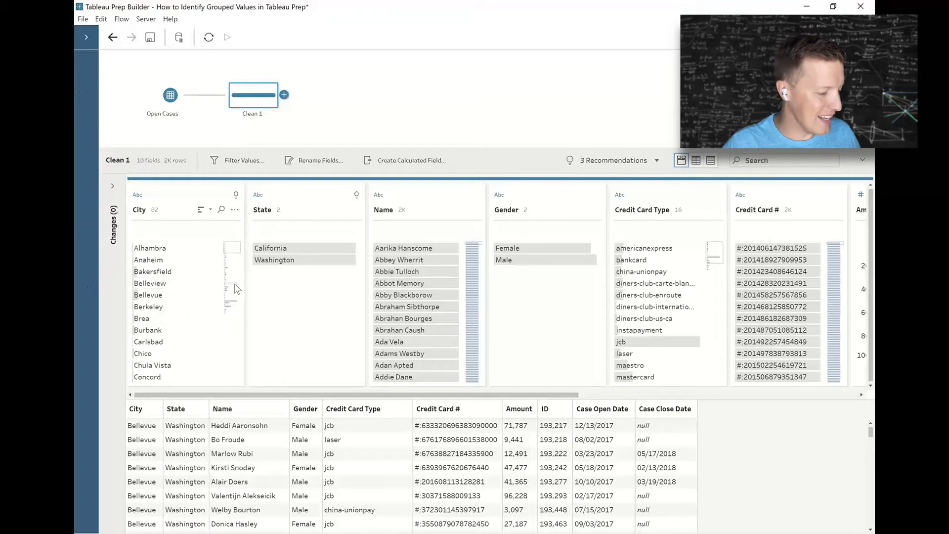
key("ctrl+2")
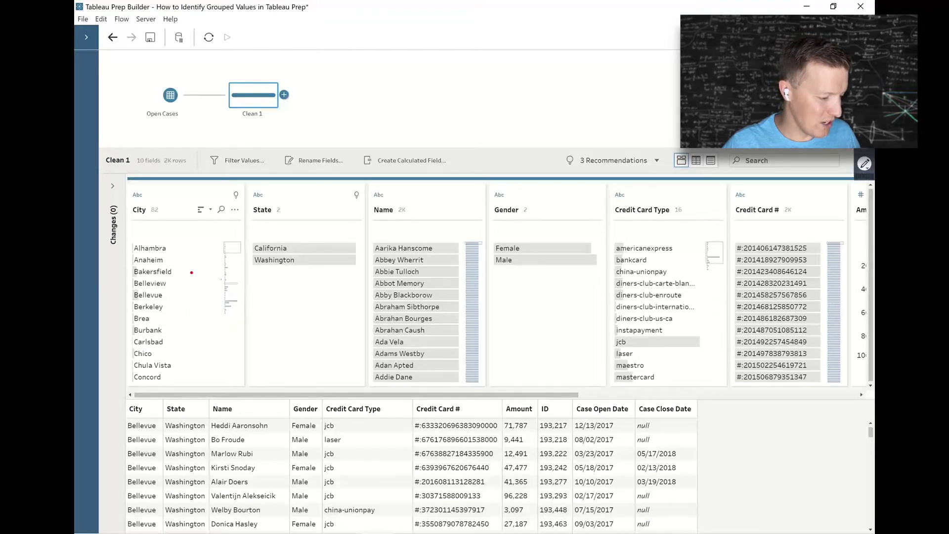
mouse_move(168, 284)
left_mouse_down()
mouse_move(191, 286)
mouse_move(194, 307)
left_mouse_up()
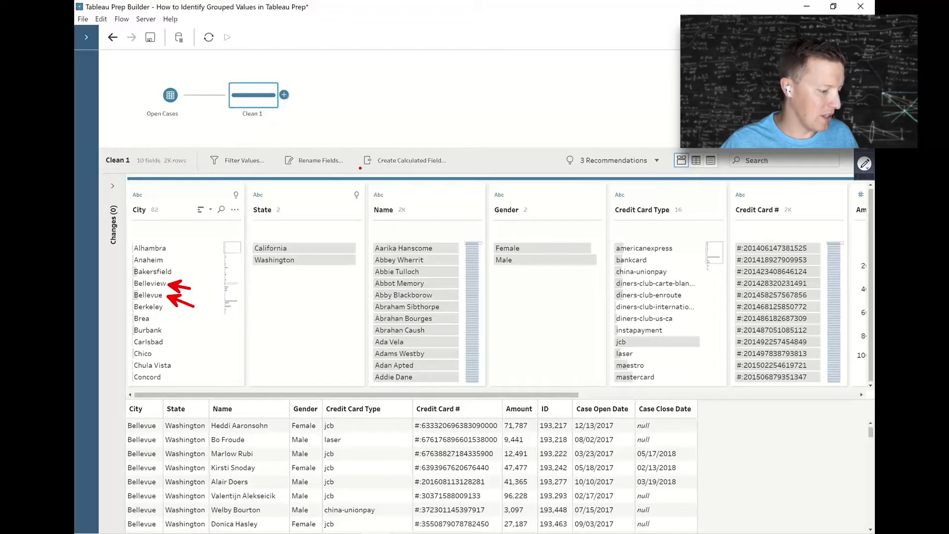
key("Escape")
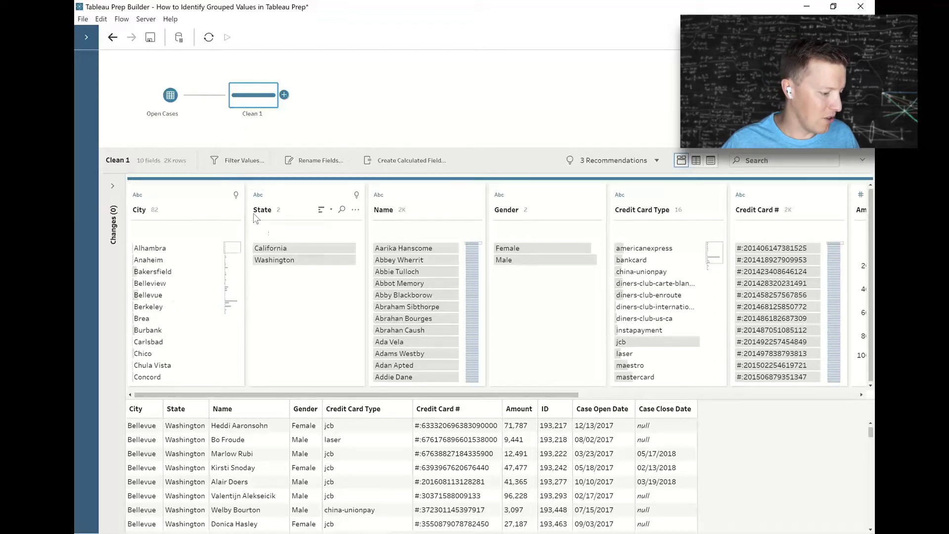
Scroll the City profile to inspect variant spellings like Seatle, Tahoma and Takoma.
scroll(175, 320, "down", 5)
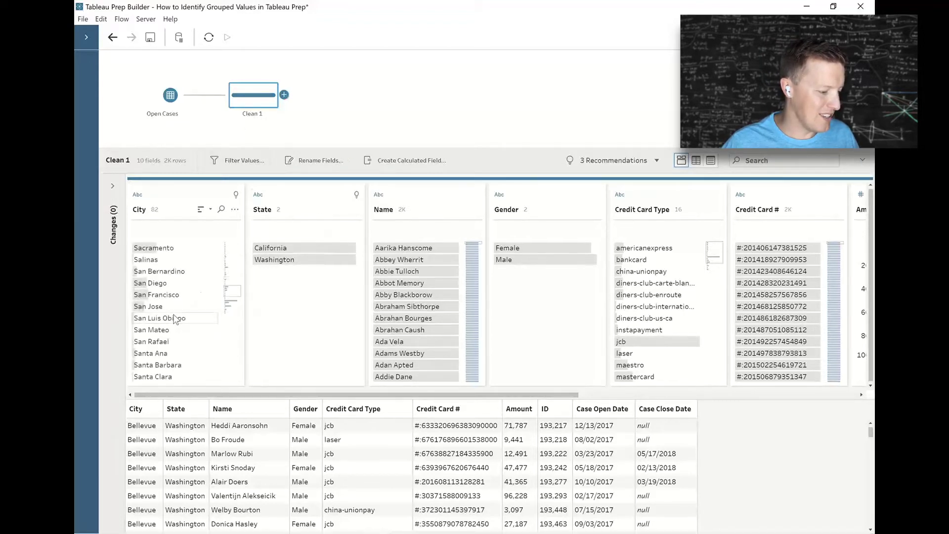
scroll(187, 293, "down", 5)
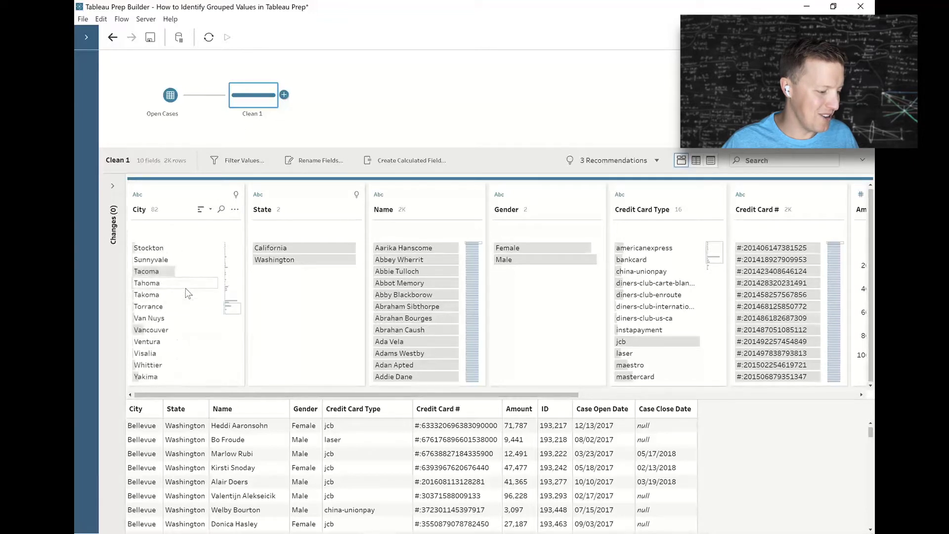
scroll(186, 293, "up", 3)
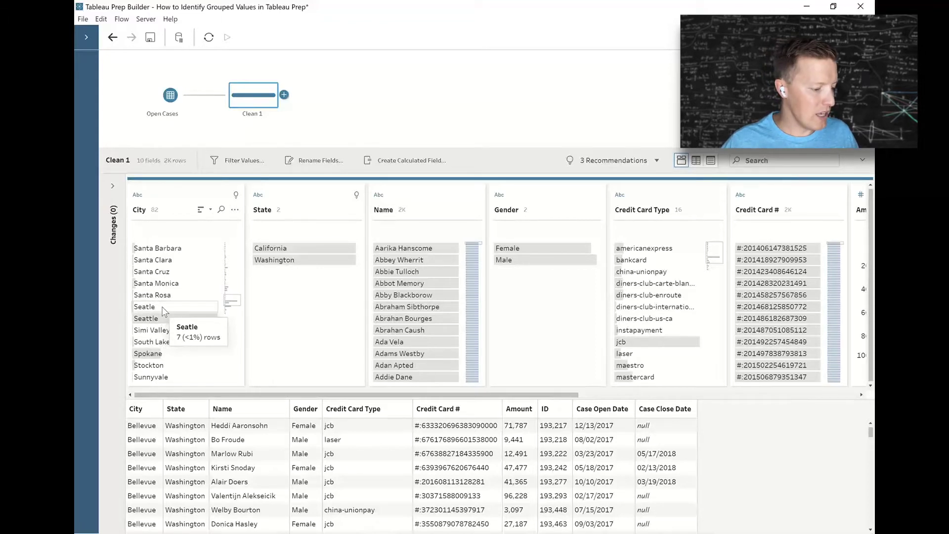
Duplicate the City field, rename the copy 'City (Original)', and widen its profile column.
left_click(237, 213)
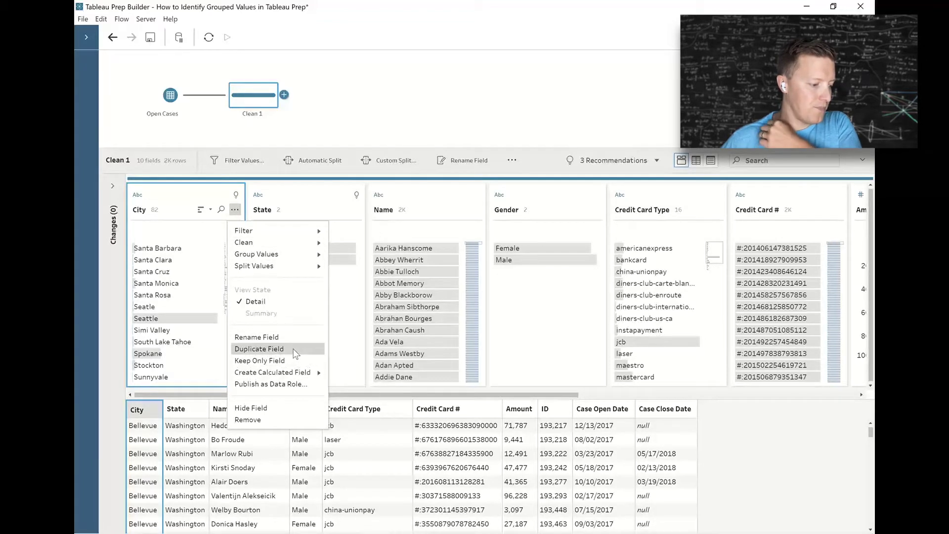
left_click(295, 352)
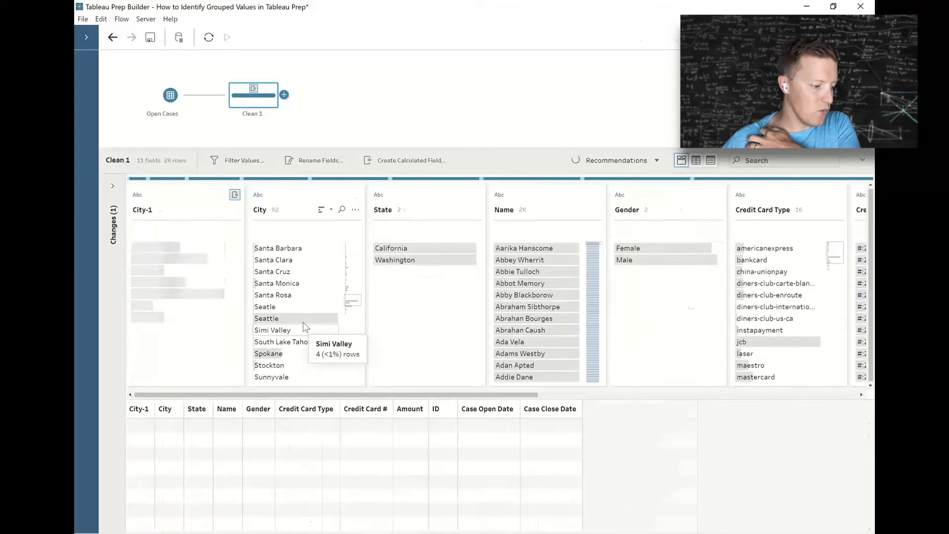
right_click(139, 212)
left_click(179, 329)
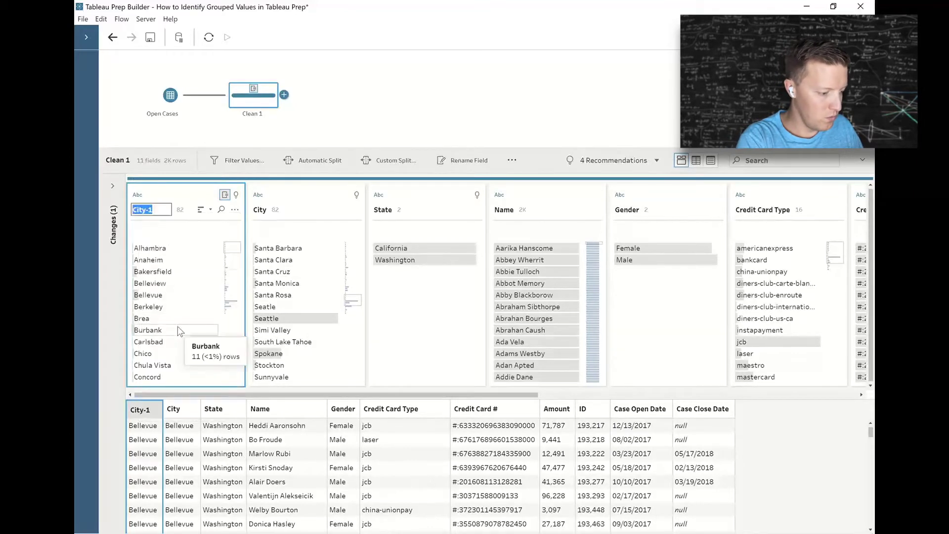
key("End")
key("BackSpace")
type("(Original)")
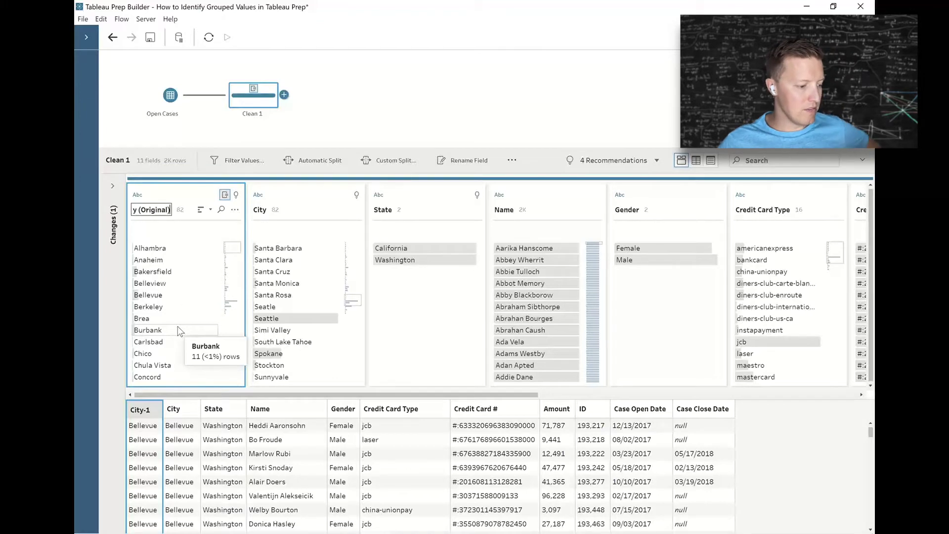
key("Return")
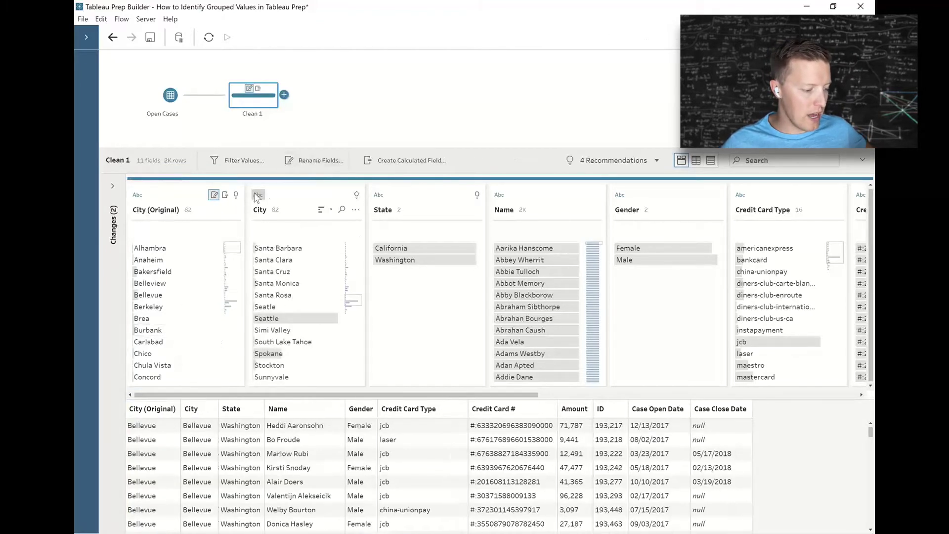
left_click_drag(245, 199, 266, 202)
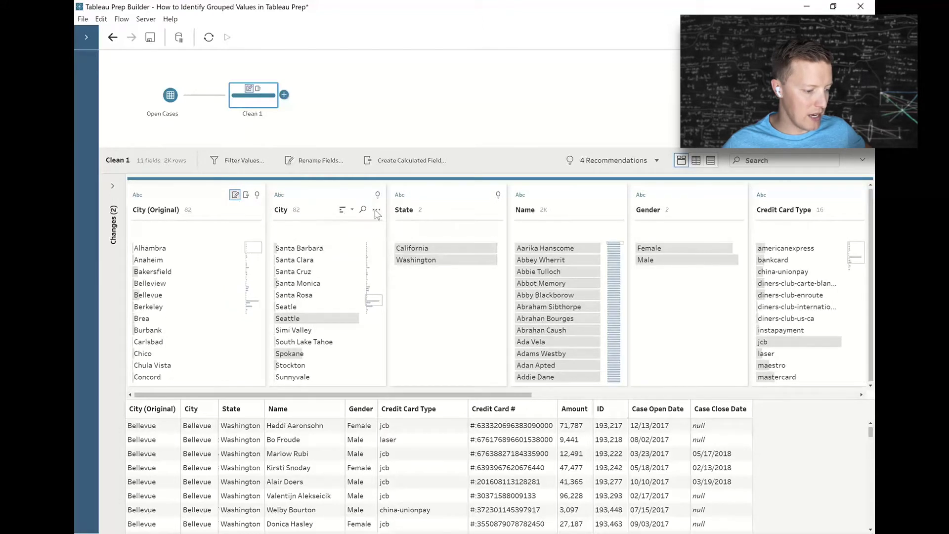
Group City values by pronunciation, checking that Takoma merges into Tacoma (82 to 74 values).
left_click(377, 210)
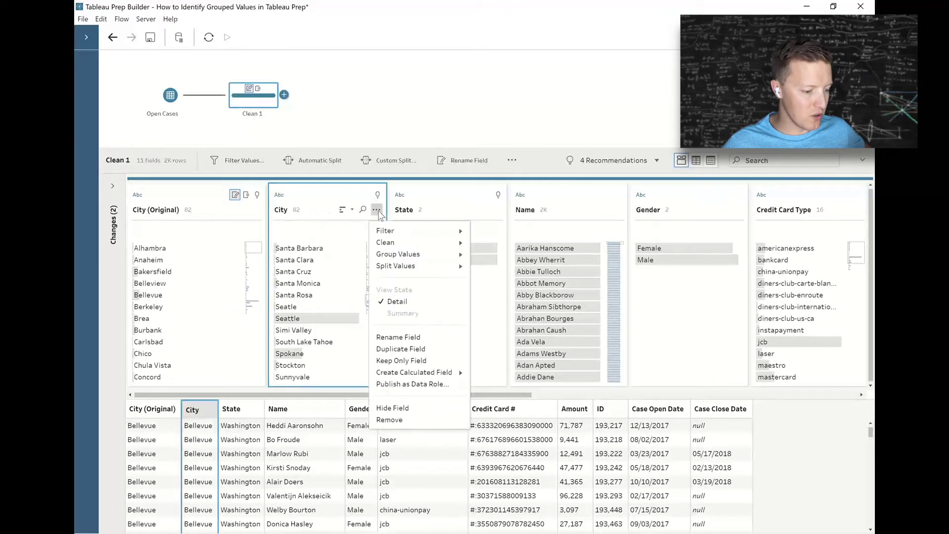
mouse_move(396, 254)
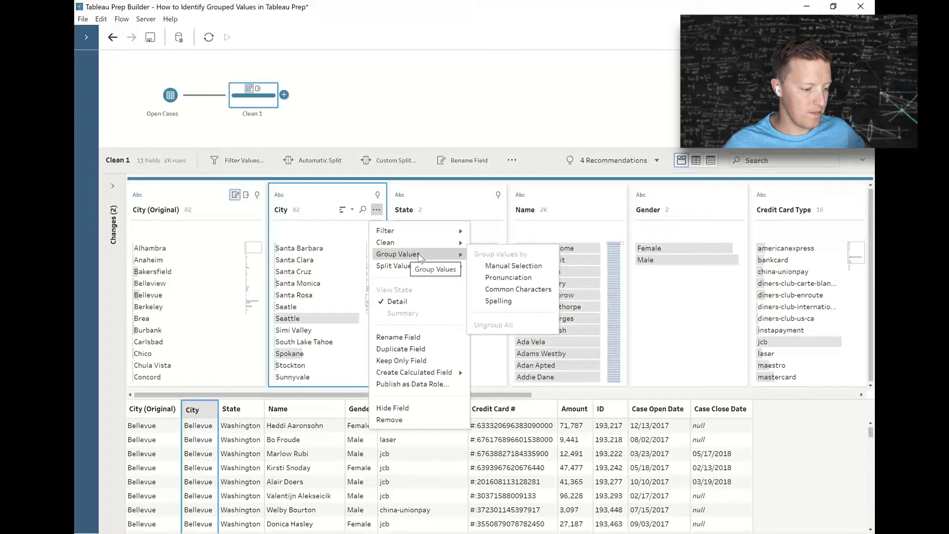
left_click(533, 278)
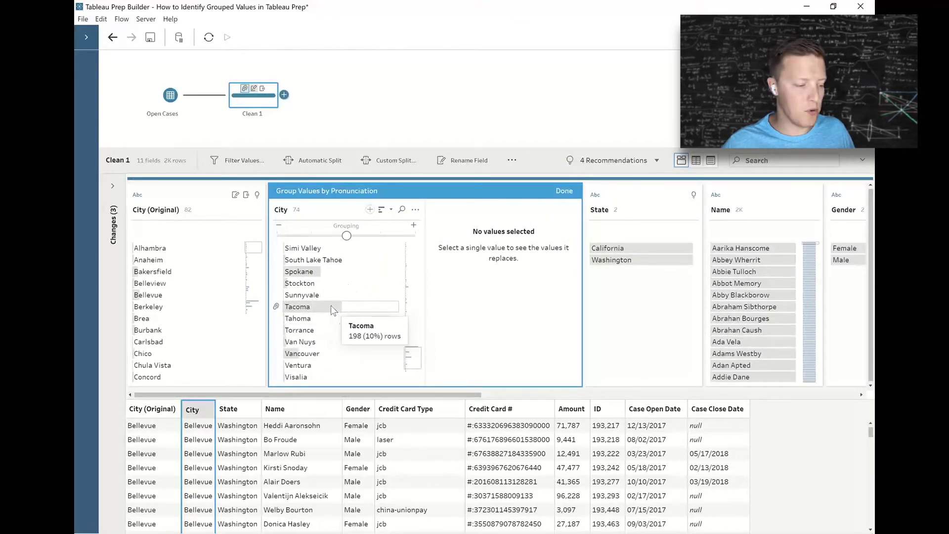
left_click(303, 307)
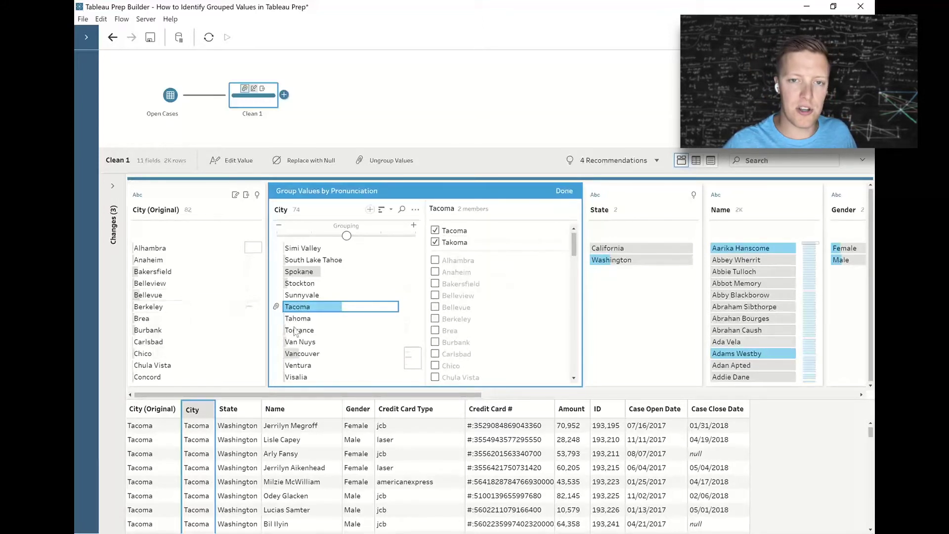
scroll(301, 301, "up", 5)
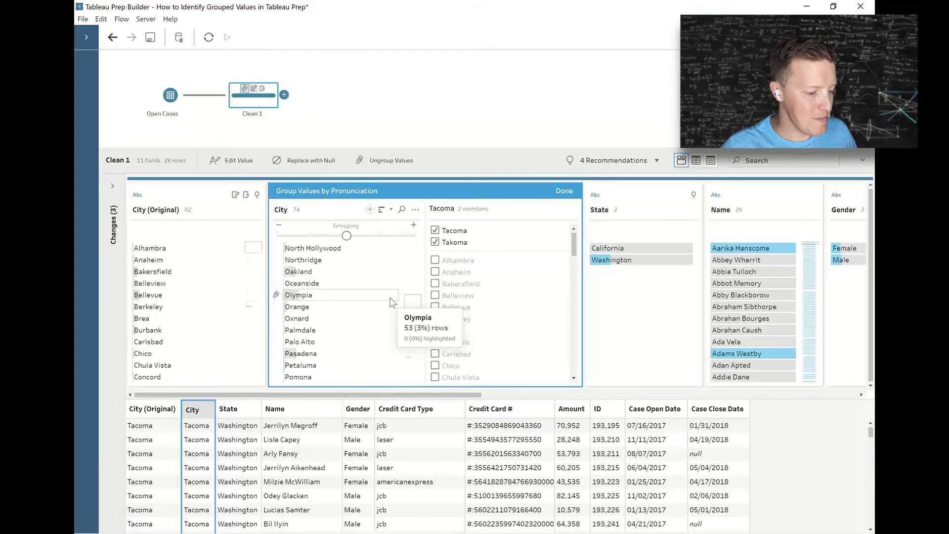
left_click(564, 194)
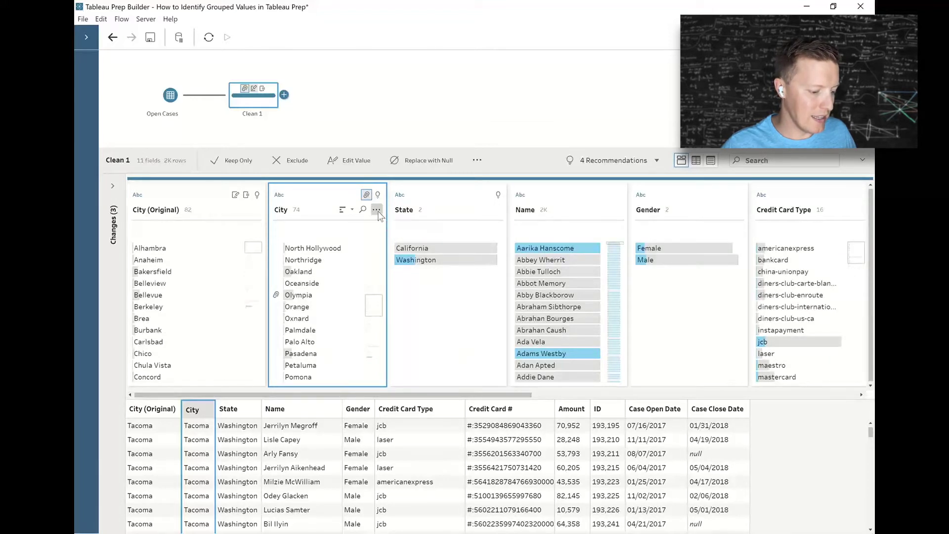
left_click(377, 211)
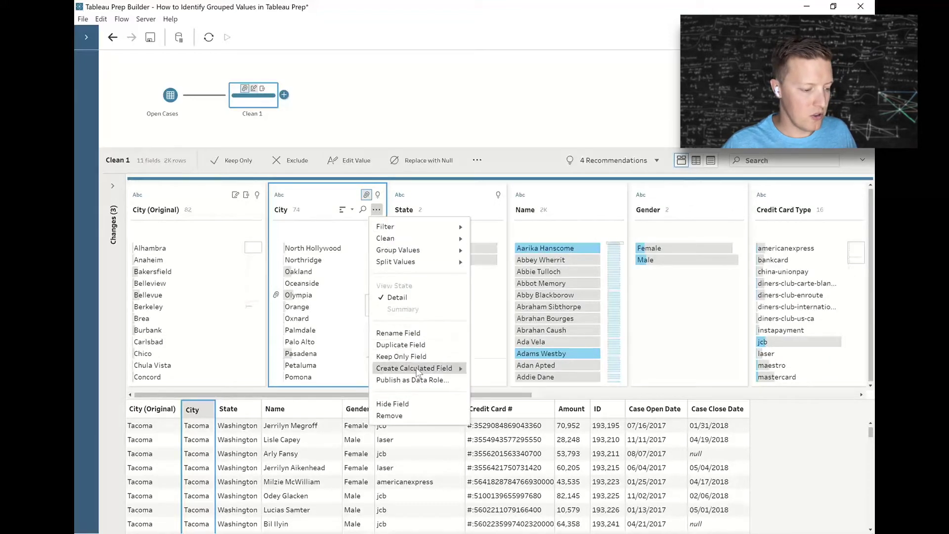
Create Fixed LOD1 grouped by City with COUNTD of City (Original), then select value 2.
mouse_move(418, 370)
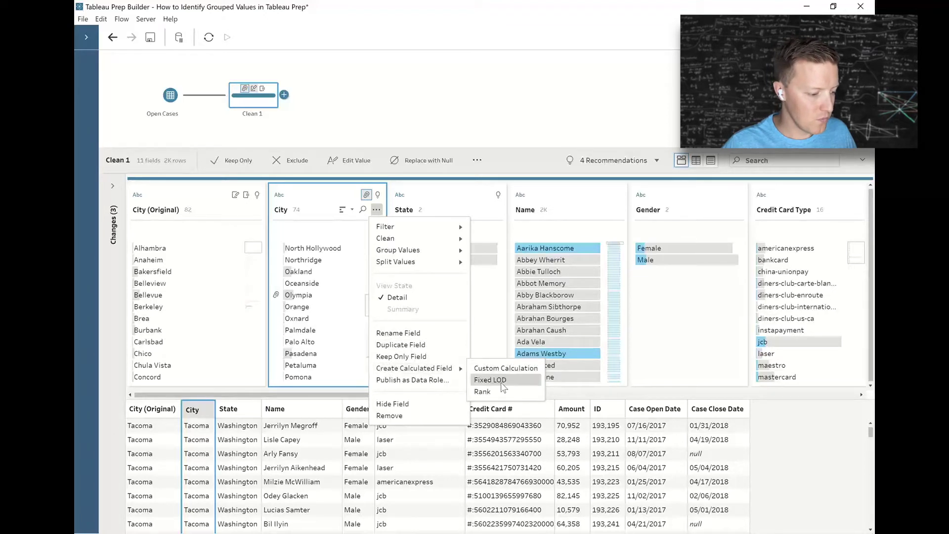
left_click(501, 383)
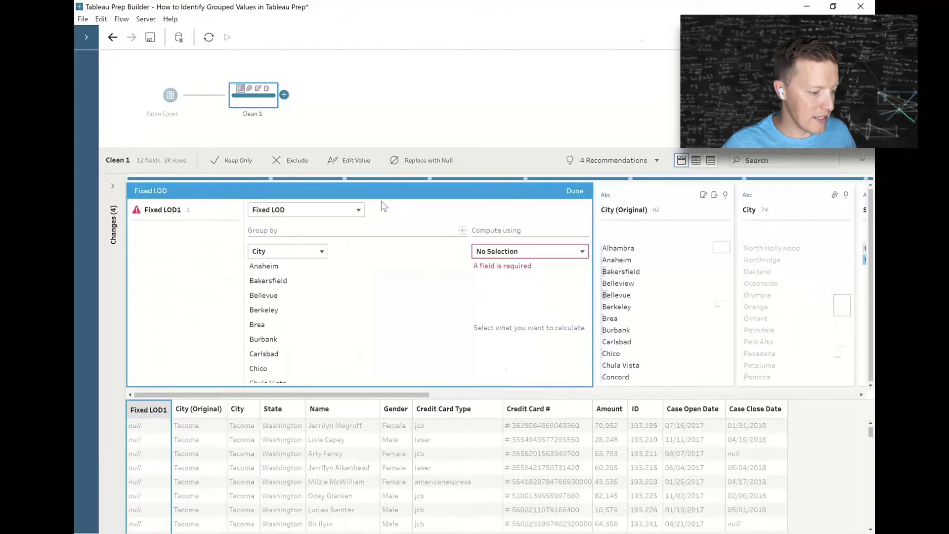
left_click(266, 254)
left_click(541, 253)
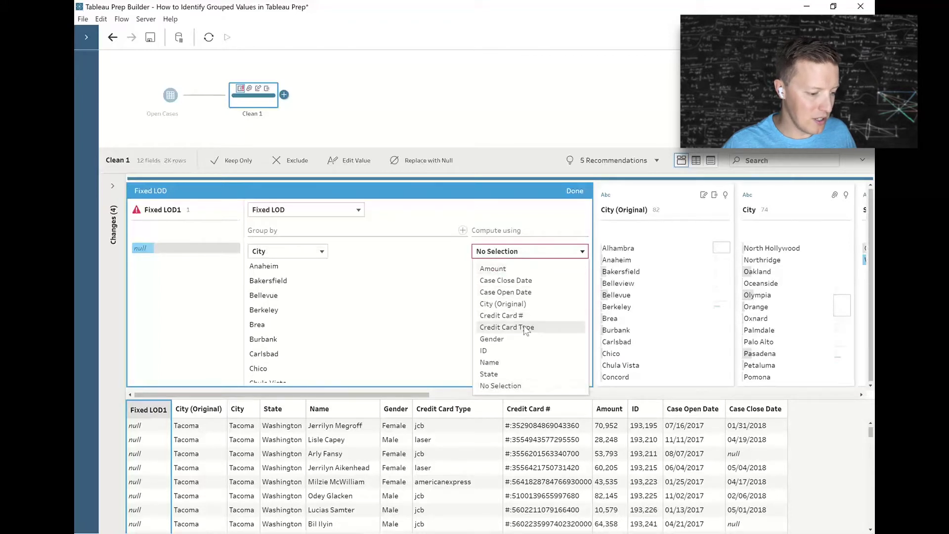
left_click(522, 305)
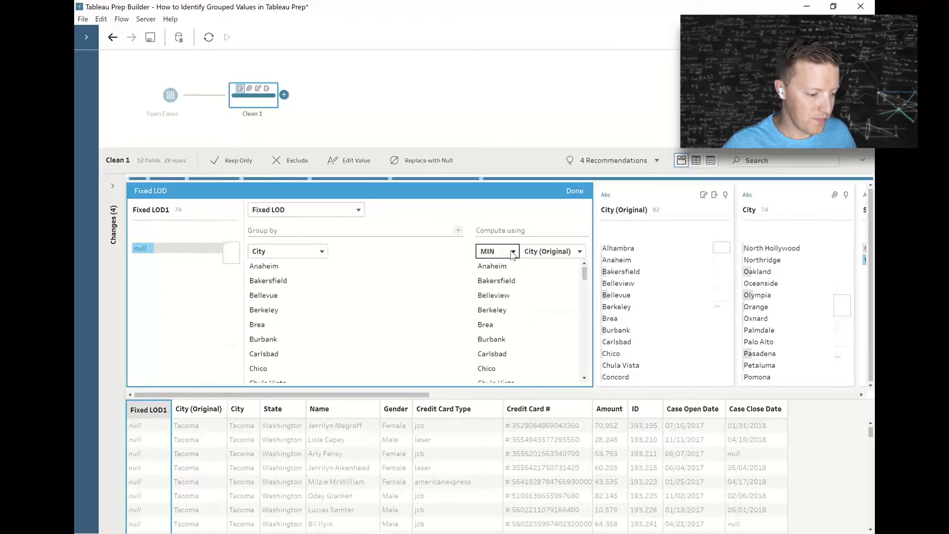
left_click(512, 251)
left_click(508, 281)
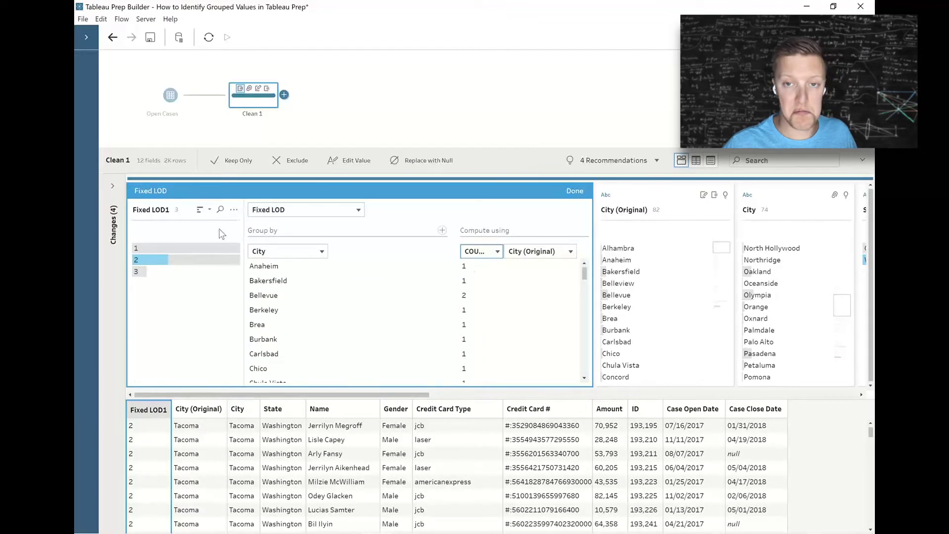
mouse_move(208, 252)
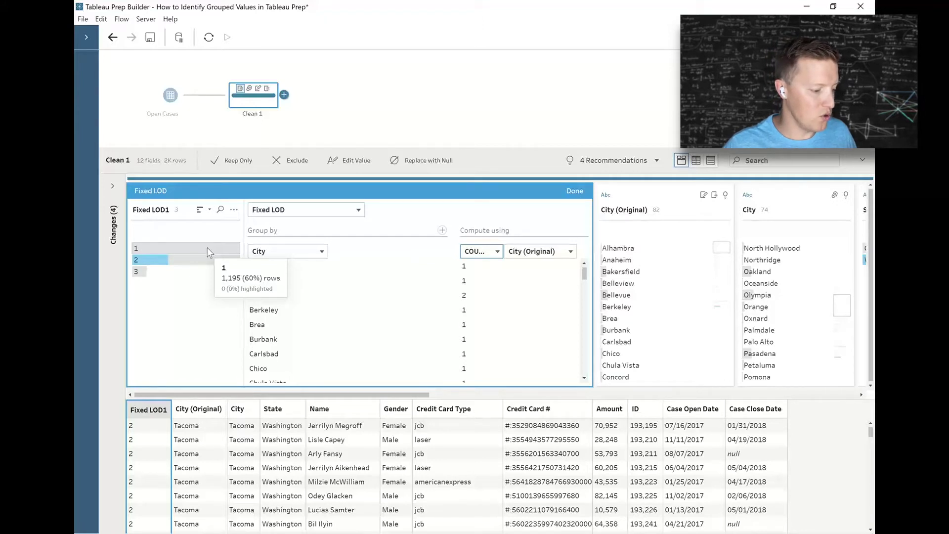
left_click(179, 261)
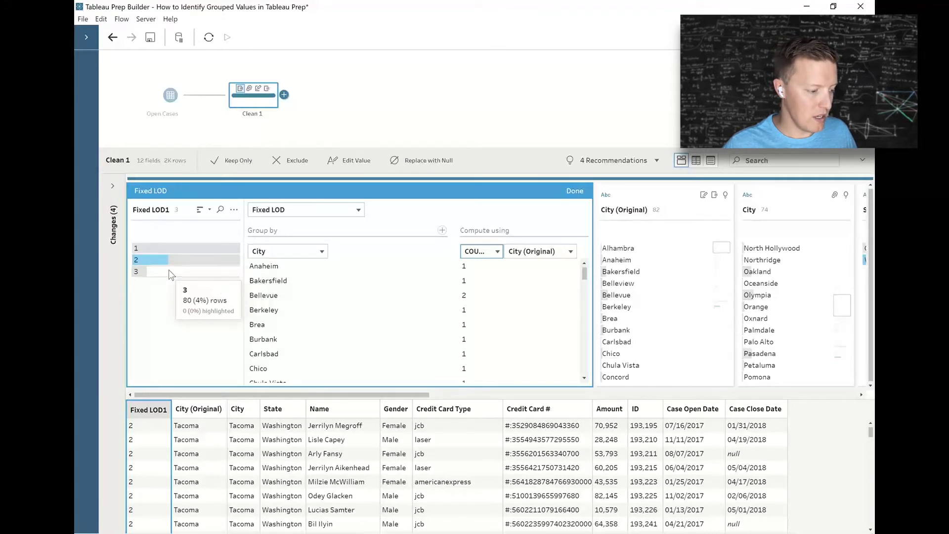
Finish the Fixed LOD1 calculation and add an Aggregate step after Clean 1.
left_click(574, 191)
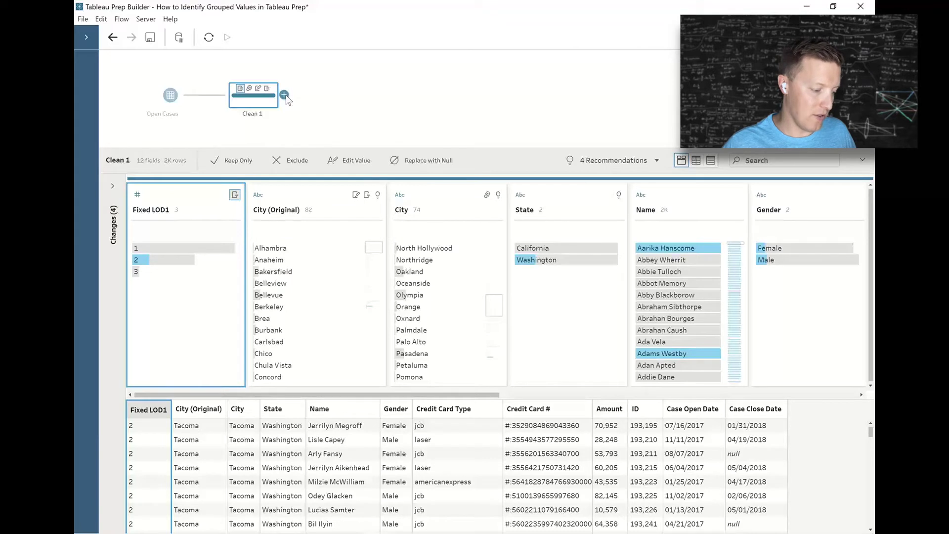
left_click(284, 95)
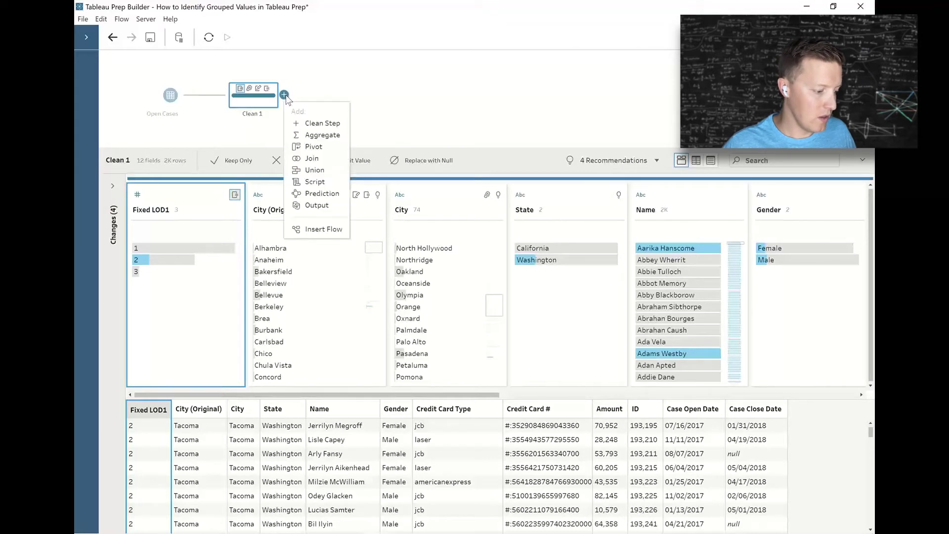
left_click(313, 136)
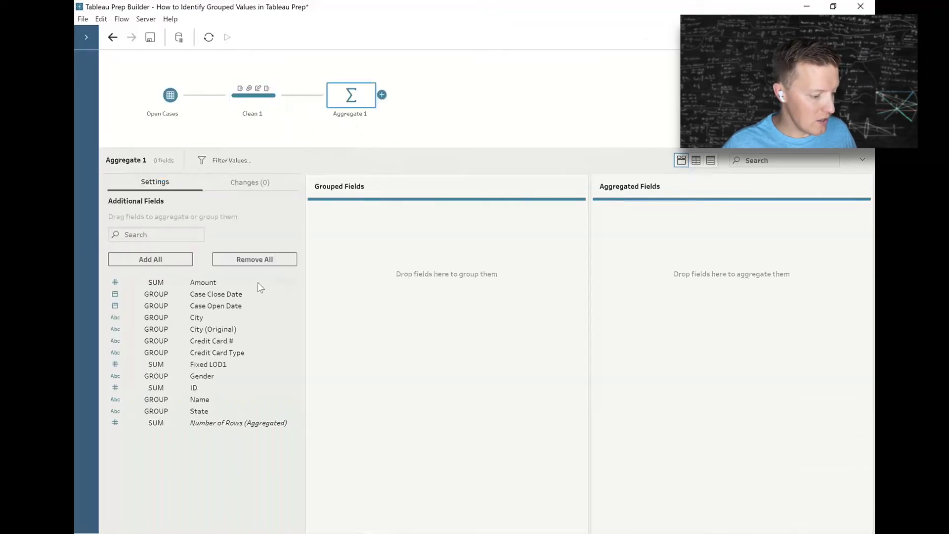
Group Aggregate 1 by City, City (Original) and Fixed LOD1.
left_click(209, 317)
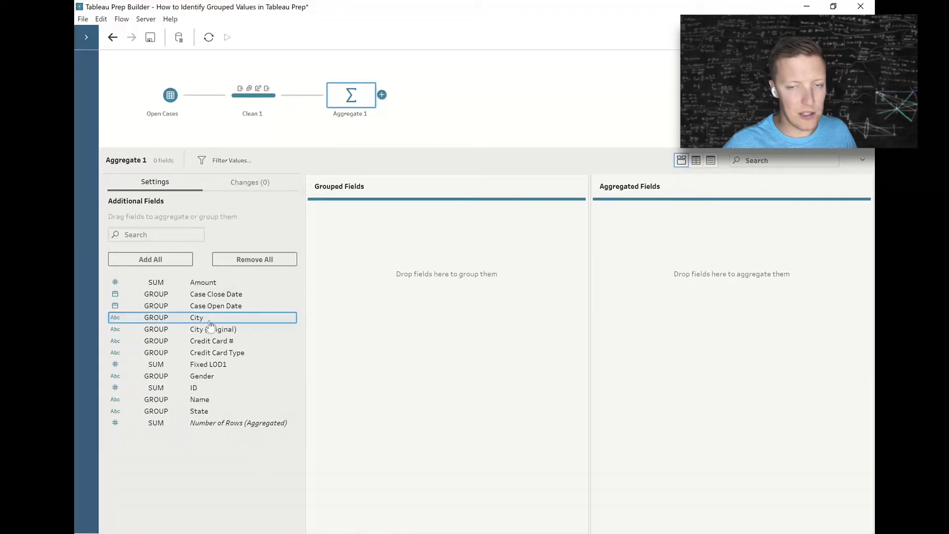
left_click(209, 331, "ctrl")
left_click(203, 365, "ctrl")
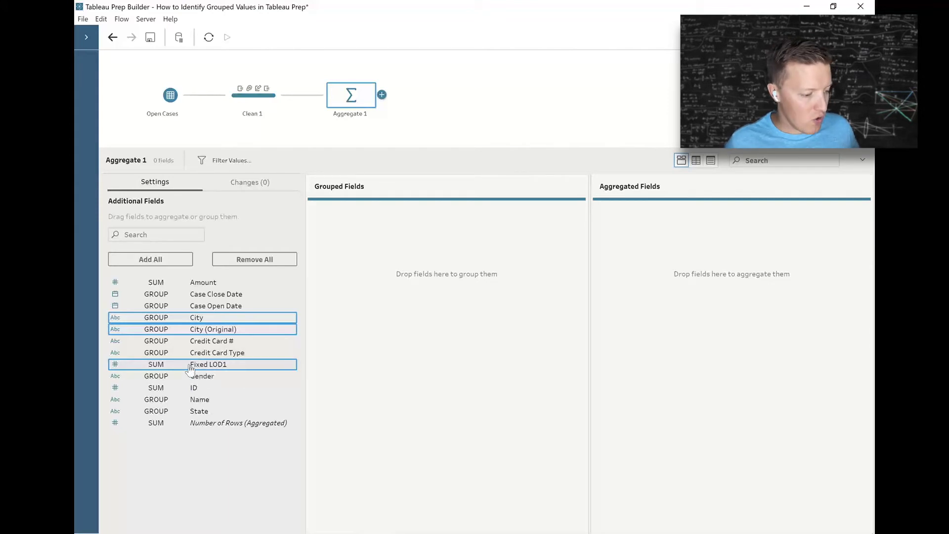
left_click_drag(190, 369, 386, 306)
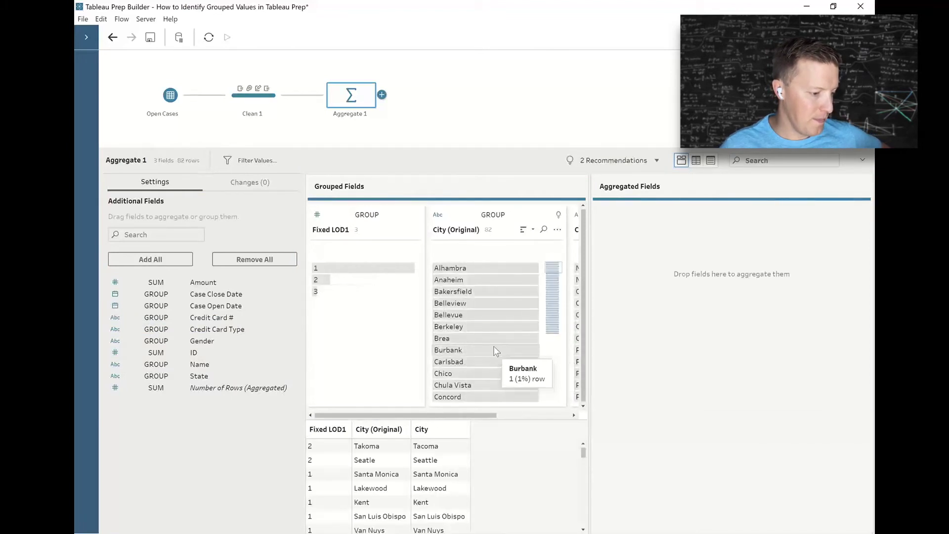
Add a Clean 3 step after Aggregate 1.
left_click(384, 94)
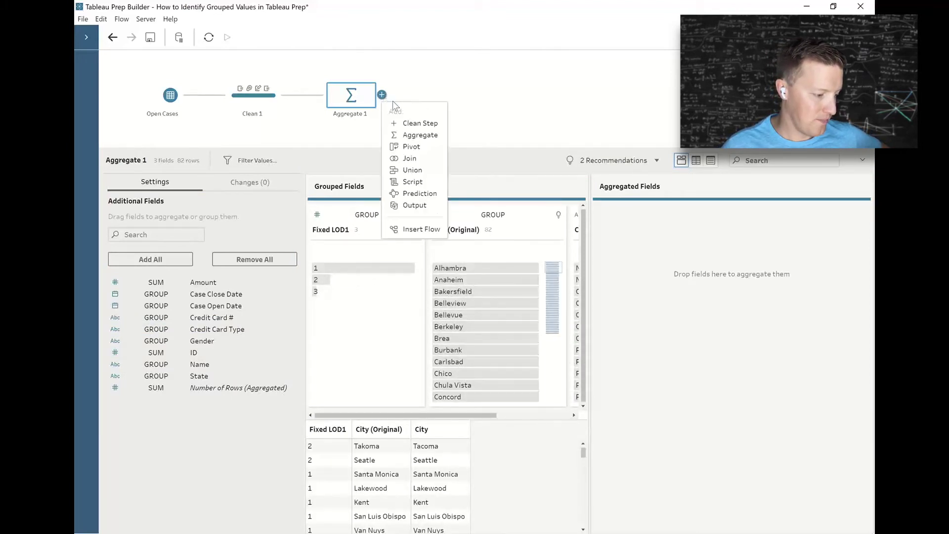
left_click(433, 128)
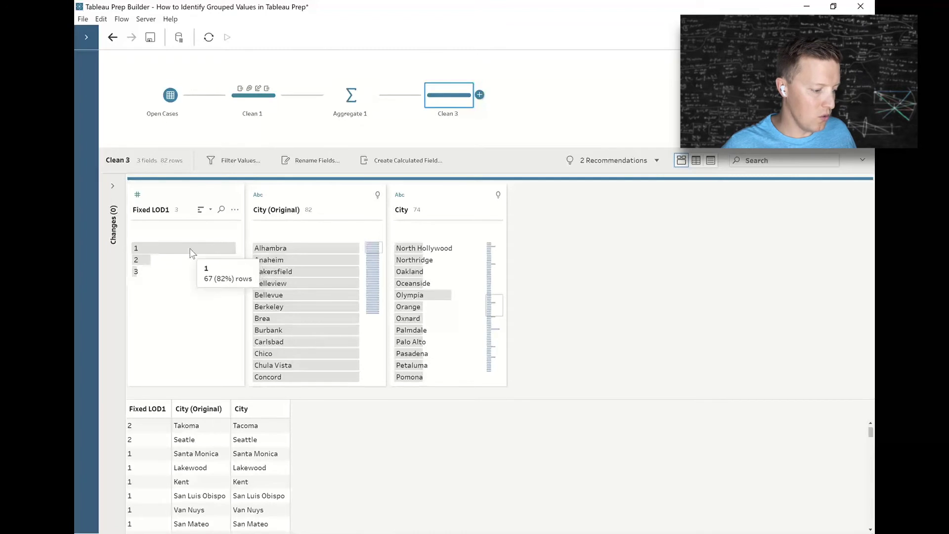
Exclude Fixed LOD1 value 1 in Clean 3, leaving 15 rows.
right_click(192, 253)
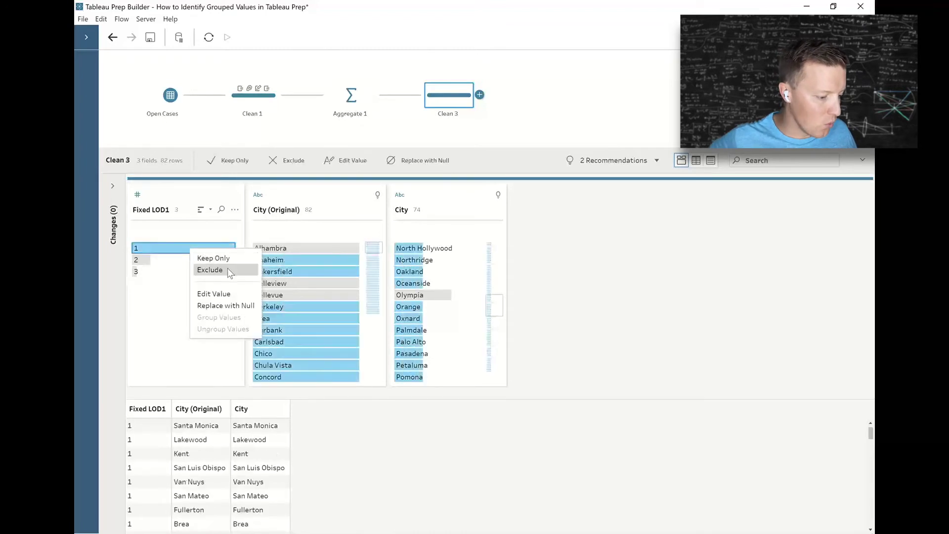
left_click(228, 271)
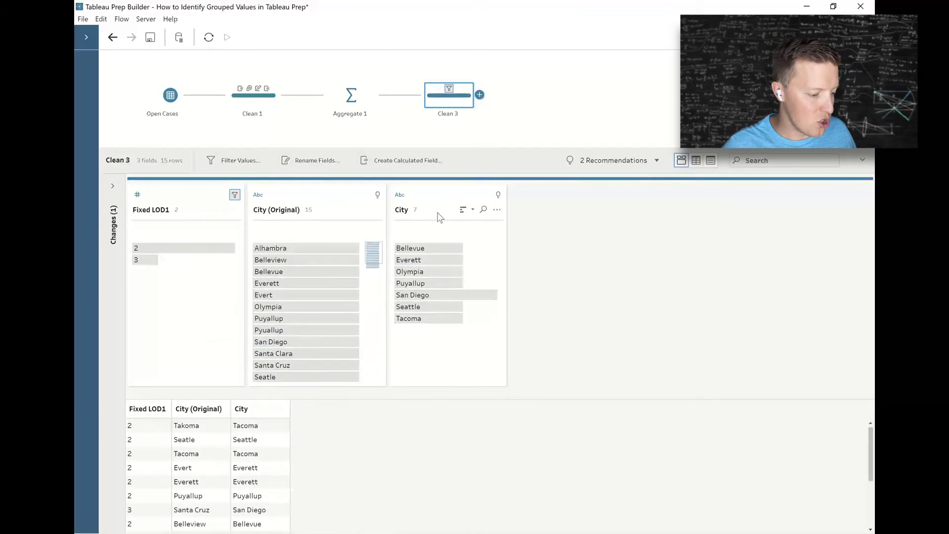
mouse_move(181, 248)
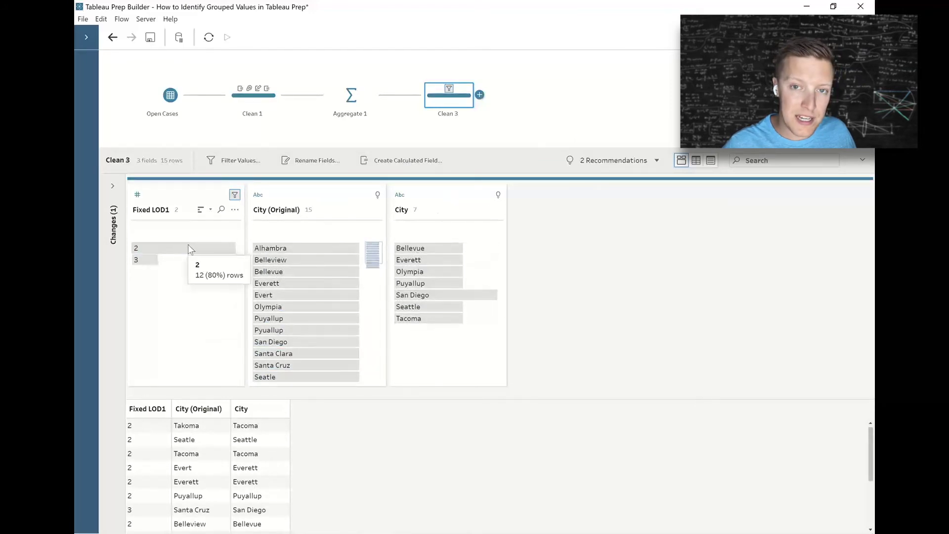
mouse_move(416, 253)
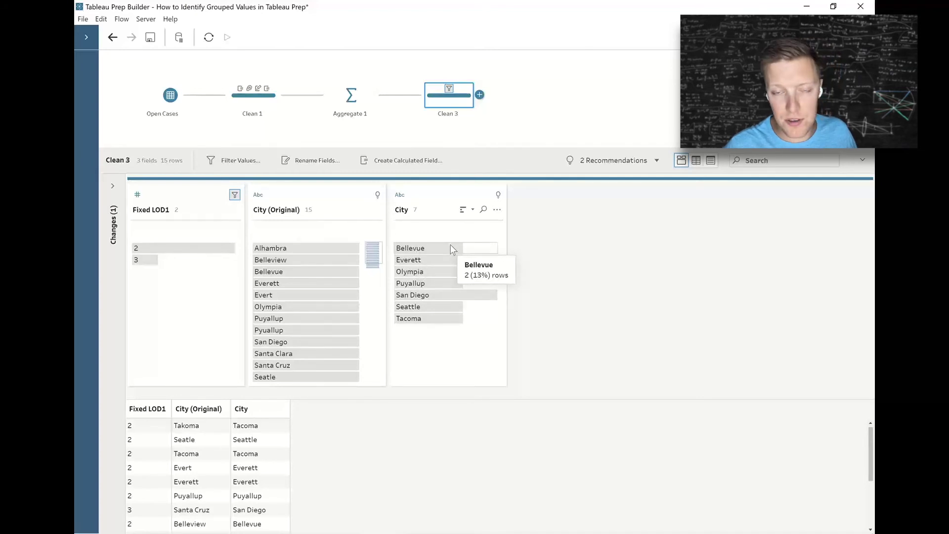
mouse_move(145, 259)
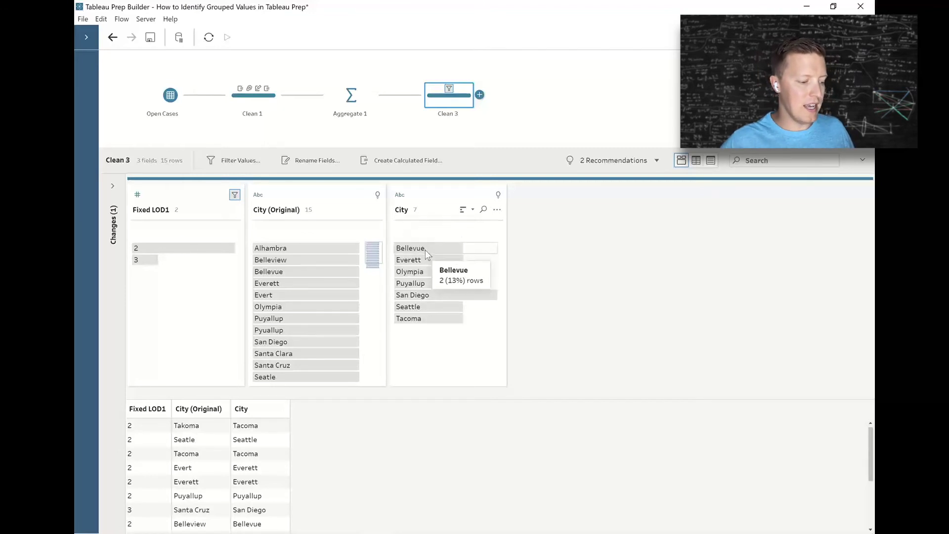
Inspect original names behind Bellevue, Everett, Olympia, Puyallup, San Diego, Seattle and Tacoma, spotting Alhambra under Olympia.
left_click(425, 248)
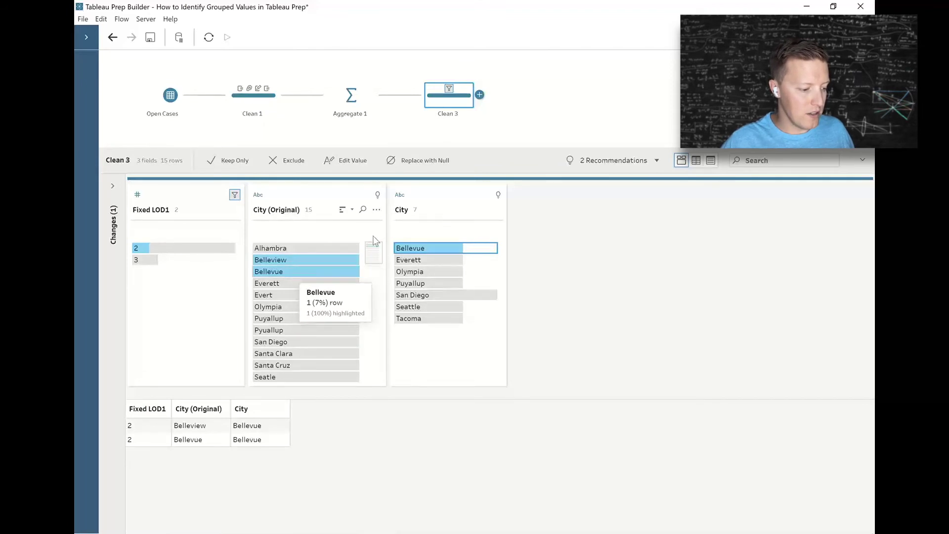
left_click(431, 261)
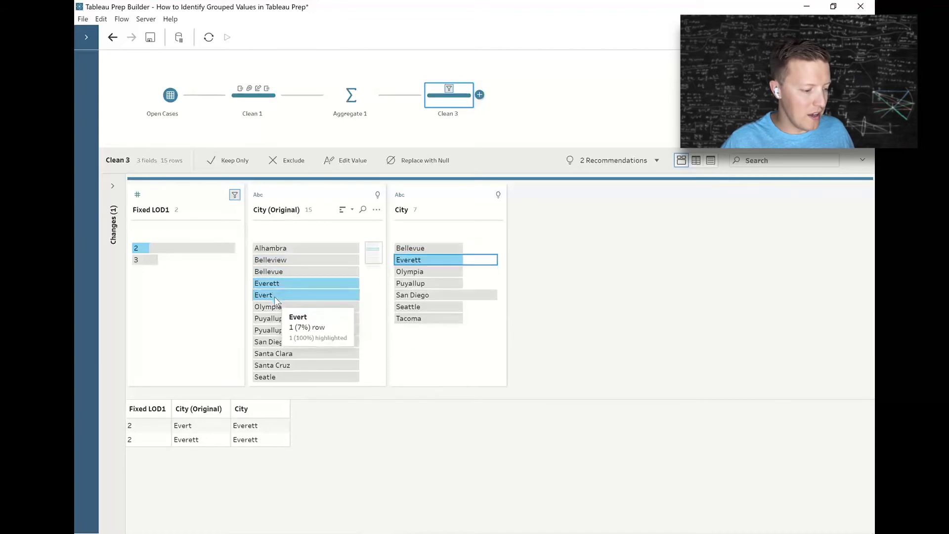
left_click(410, 273)
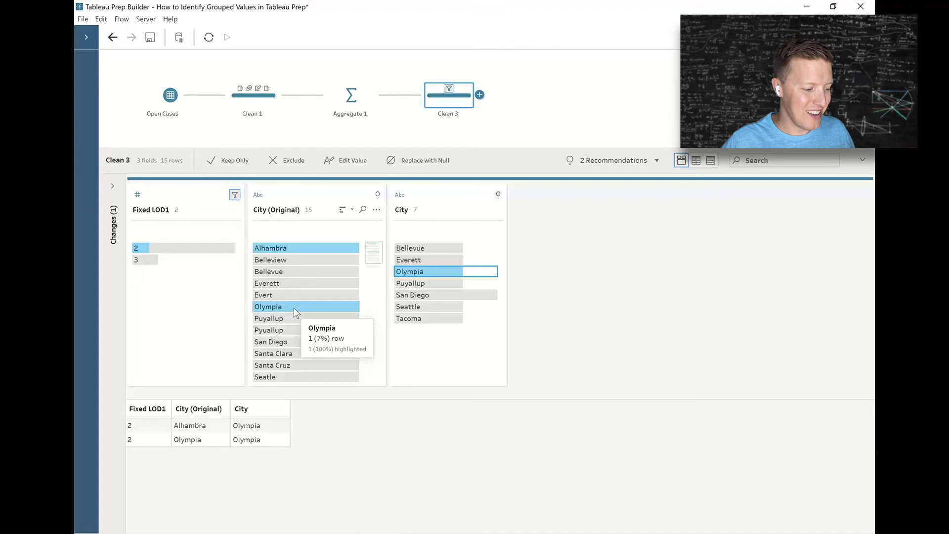
left_click(428, 282)
left_click(434, 294)
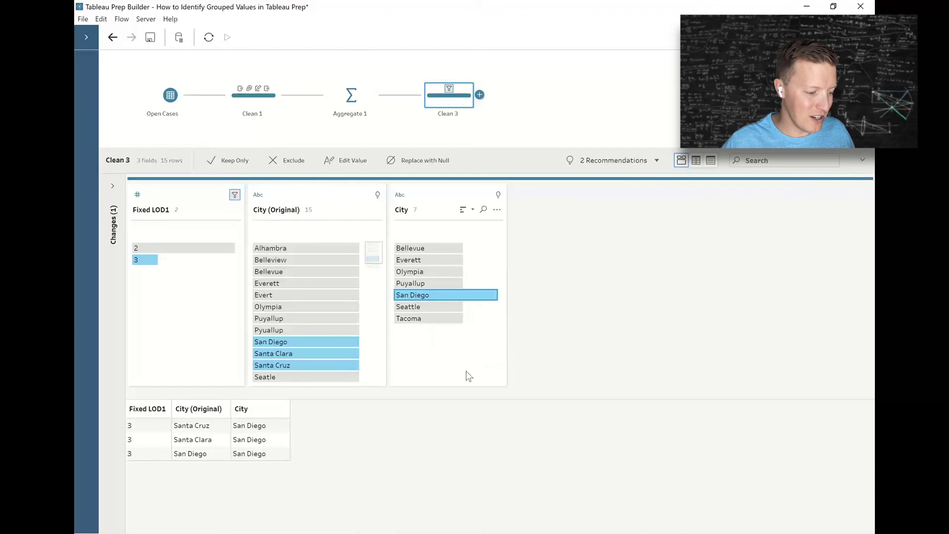
left_click(455, 307)
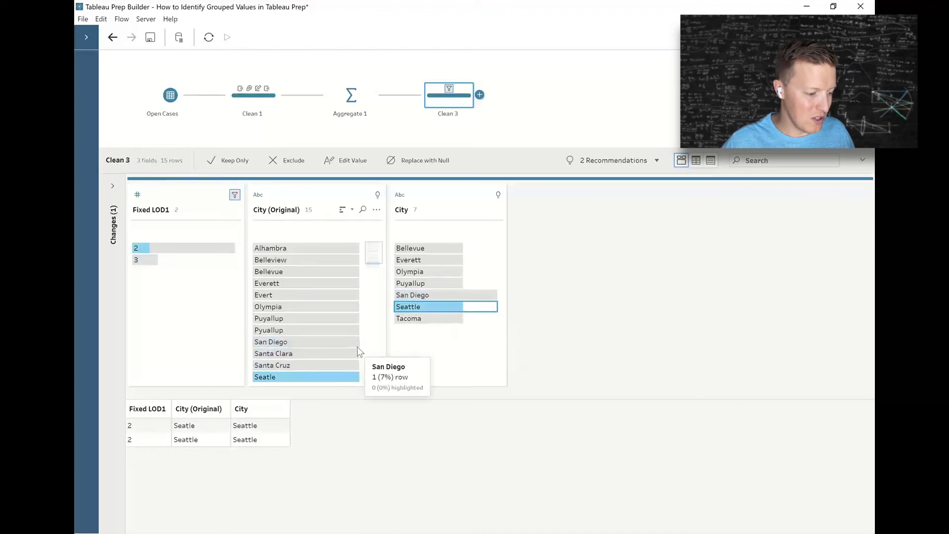
scroll(346, 345, "down", 2)
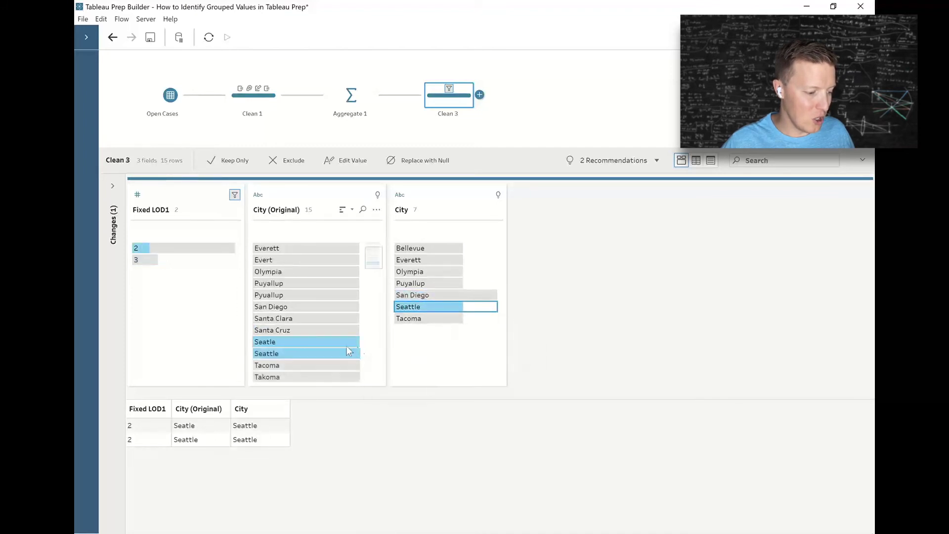
left_click(418, 319)
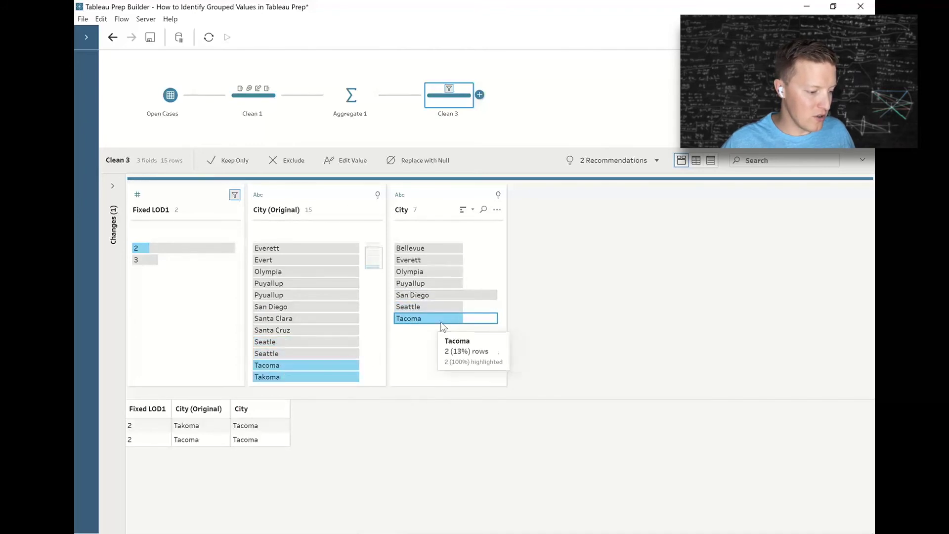
left_click(417, 271)
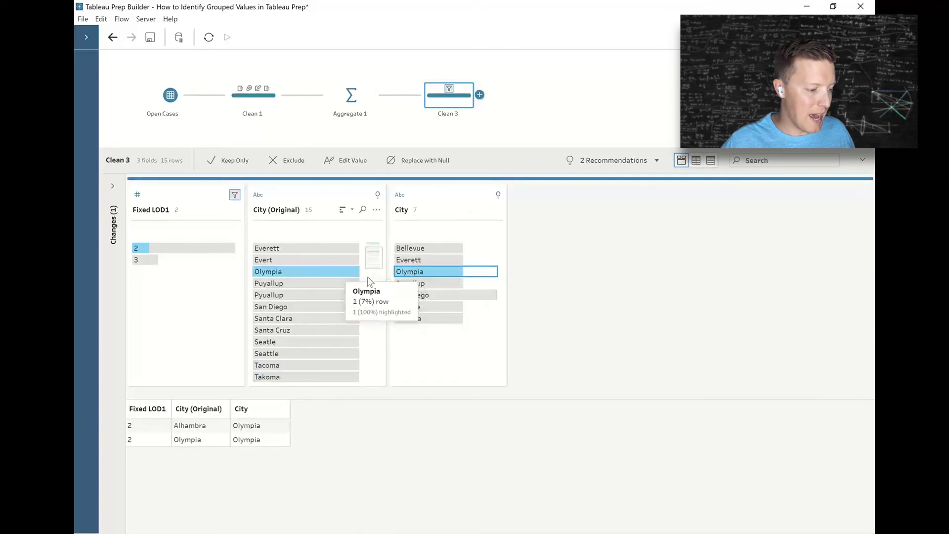
scroll(367, 280, "up", 1)
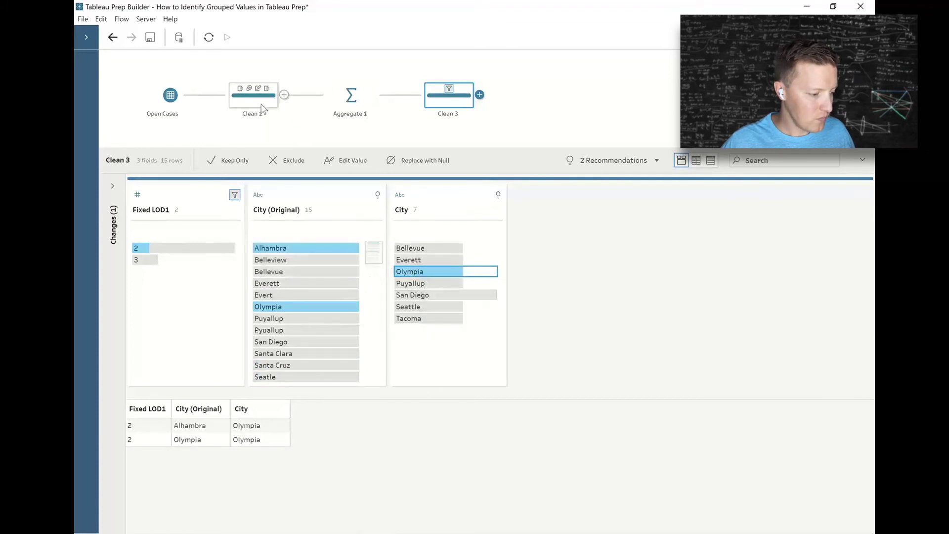
left_click(262, 108)
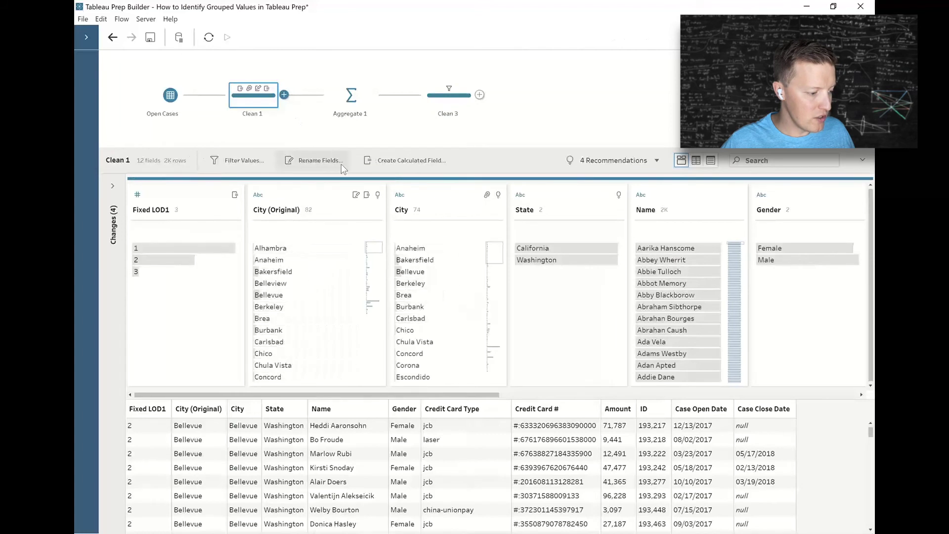
Edit Clean 1's City grouping to remove Olympia from the Olympia group, then recheck Clean 3.
left_click(113, 190)
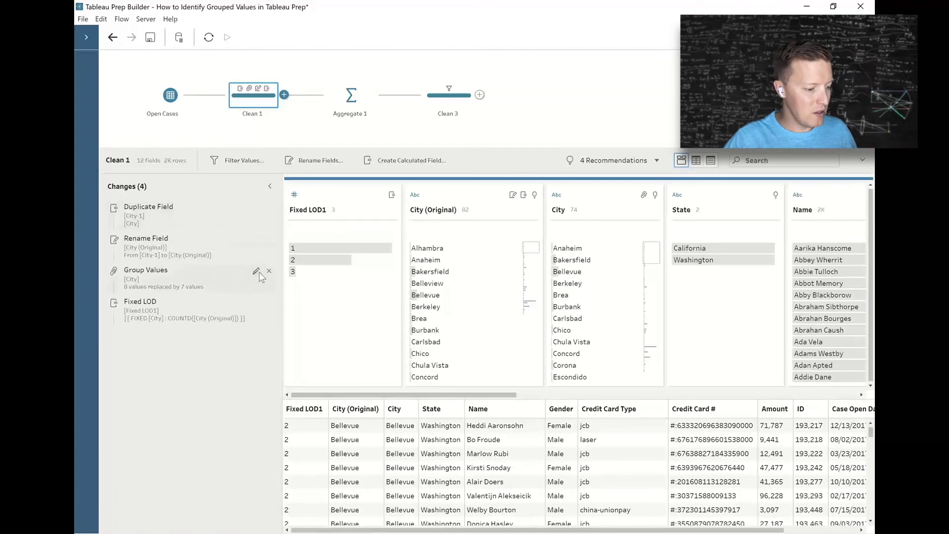
left_click(257, 271)
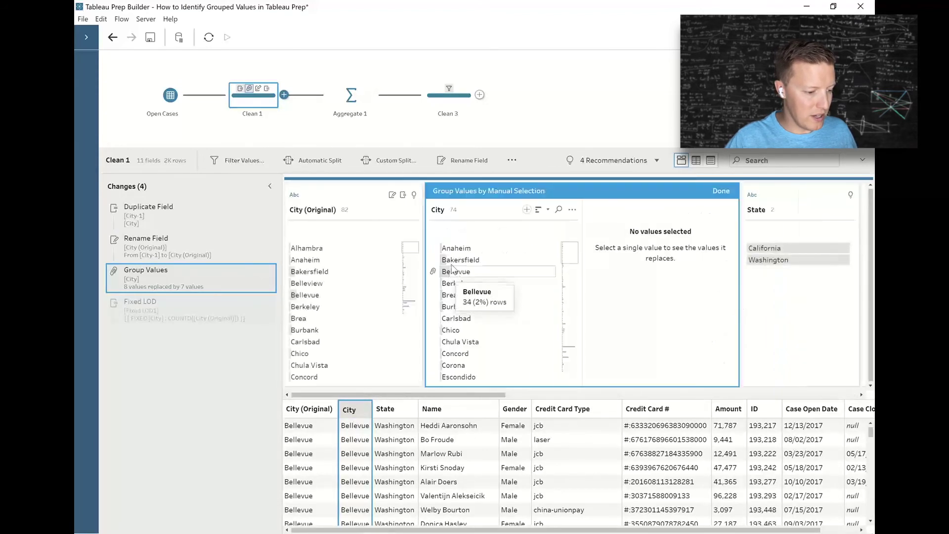
scroll(460, 277, "down", 5)
scroll(486, 275, "down", 5)
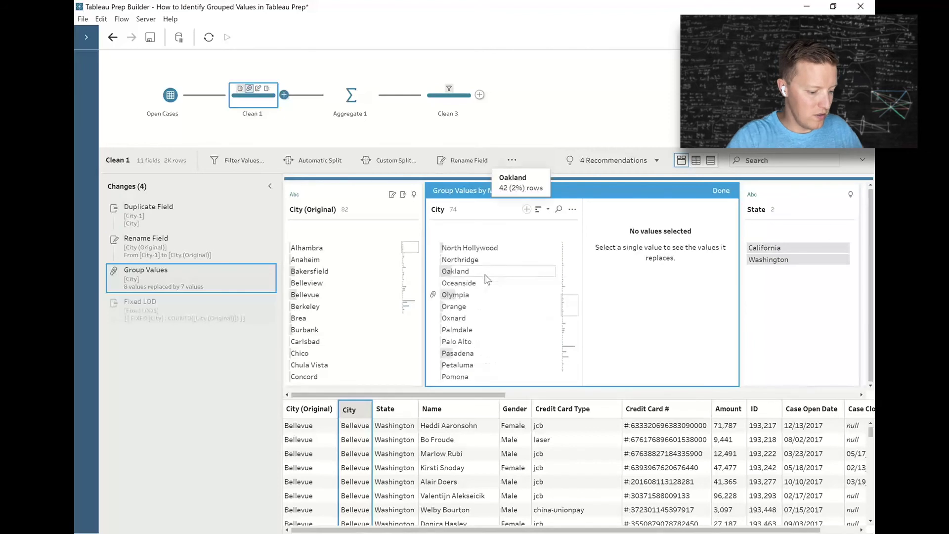
left_click(559, 210)
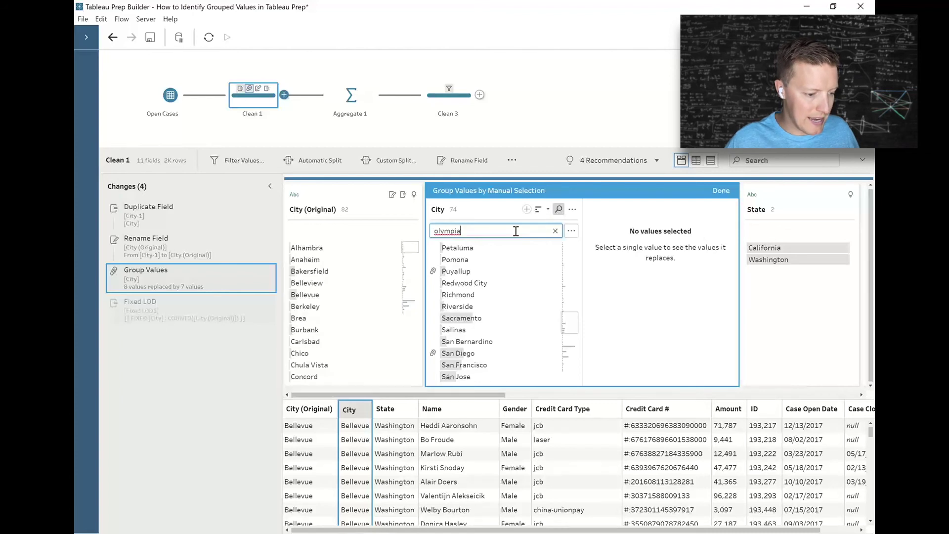
type("olympia")
left_click(472, 249)
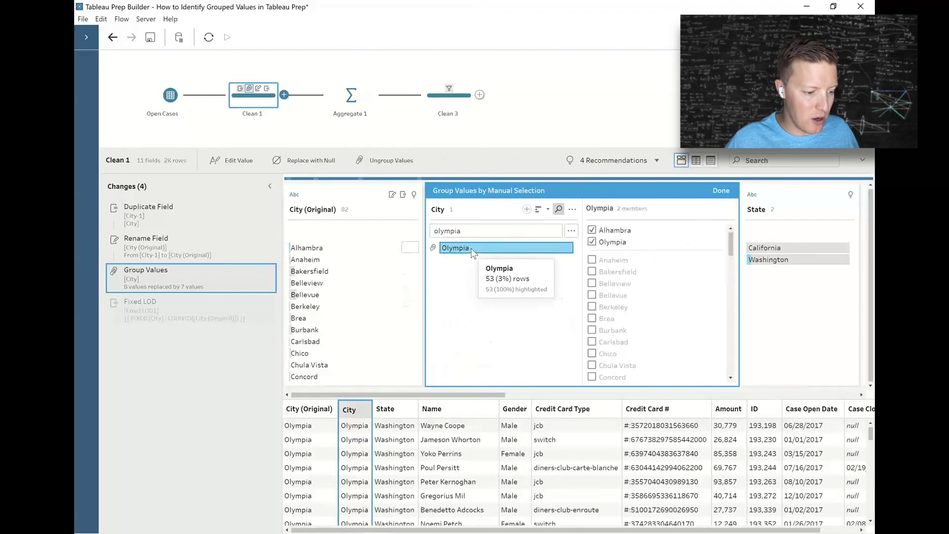
left_click(592, 242)
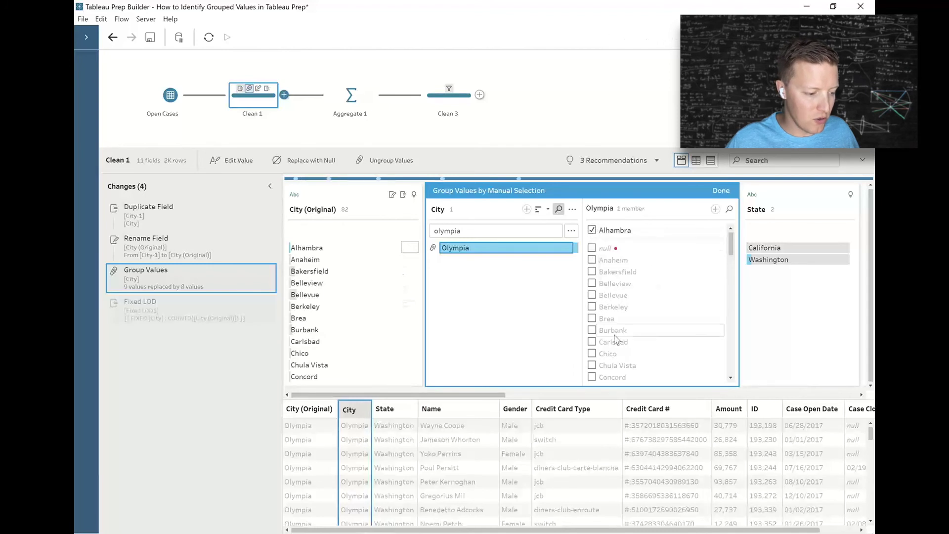
left_click(555, 231)
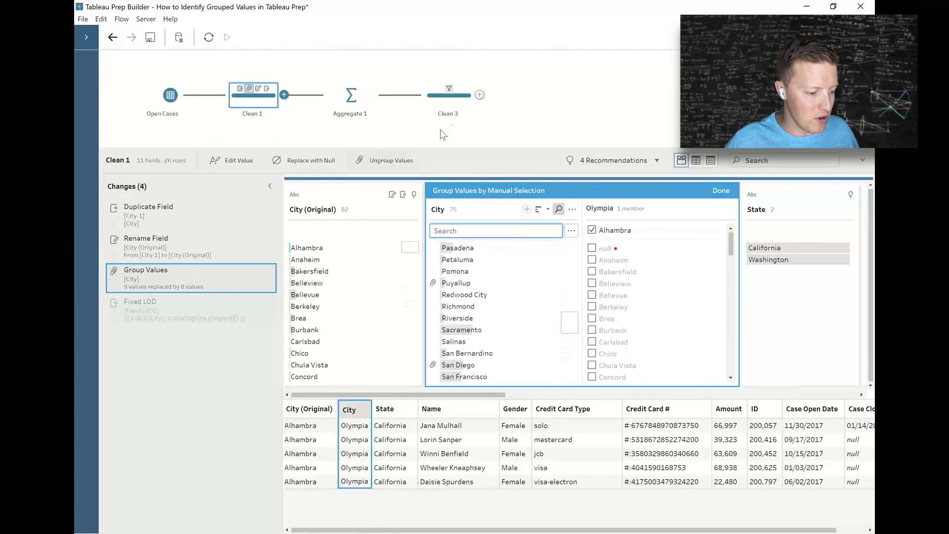
left_click(454, 106)
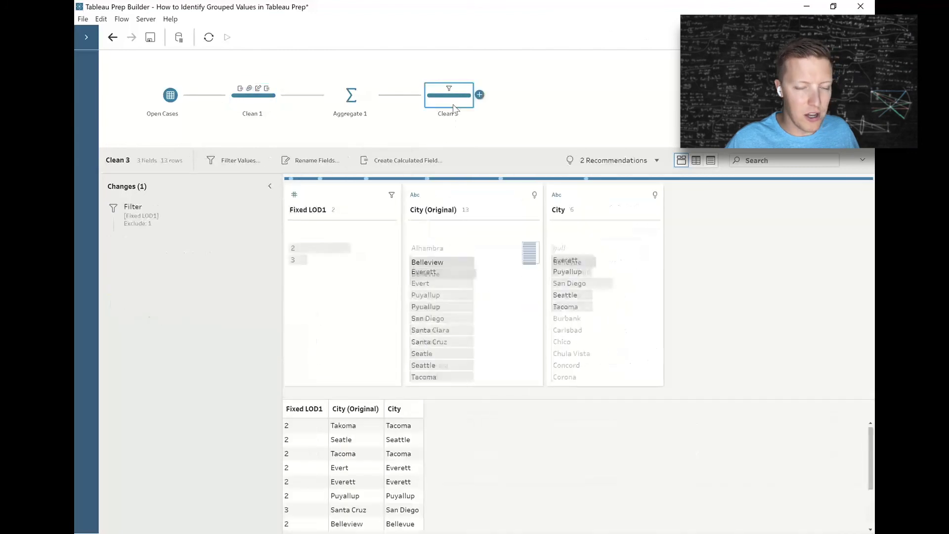